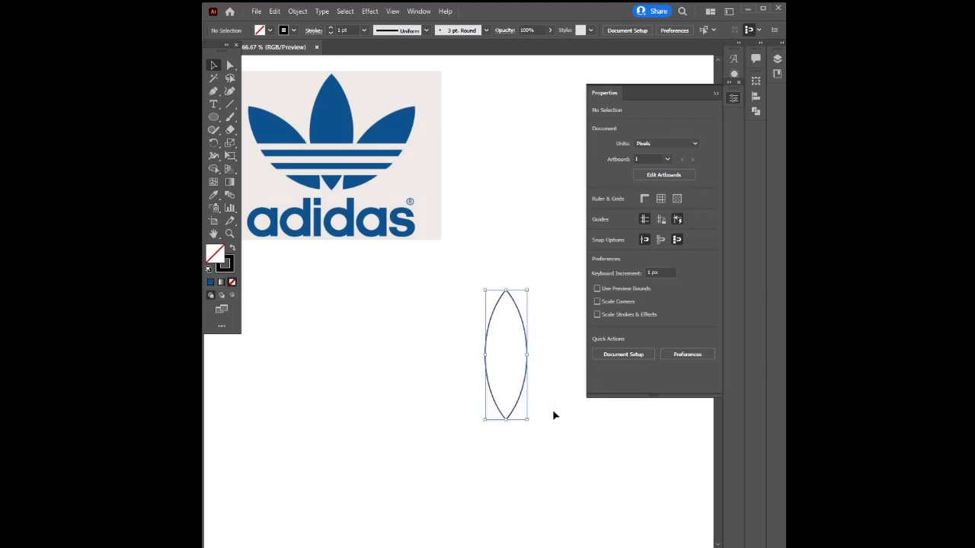
Create a copy of the upright leaf rotated counterclockwise about its bottom anchor point, forming the left leaf
click(712, 94)
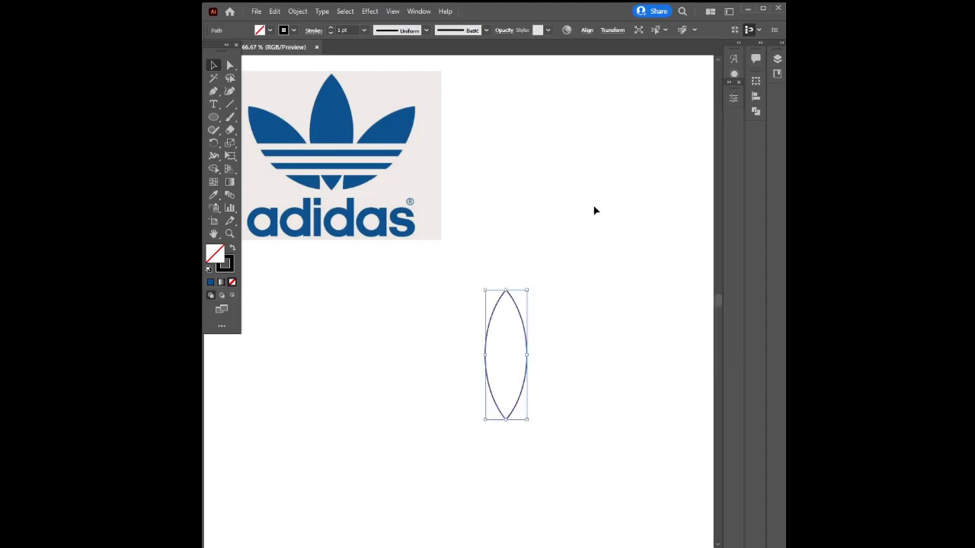
click(214, 143)
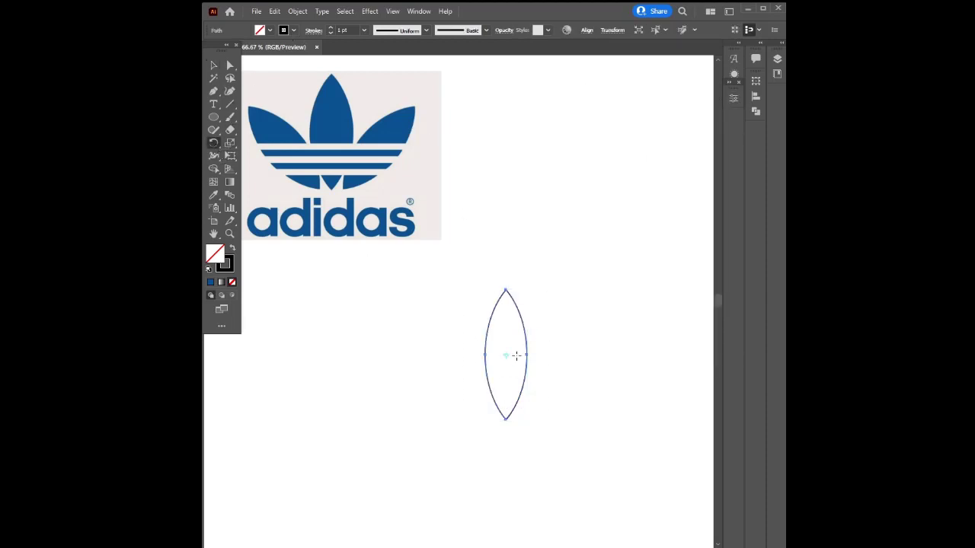
alt+click(505, 418)
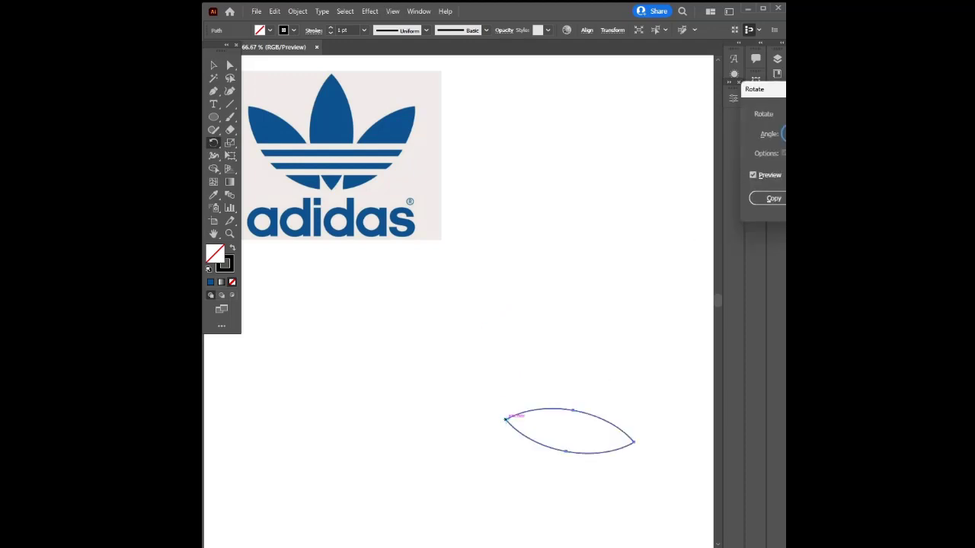
click(777, 199)
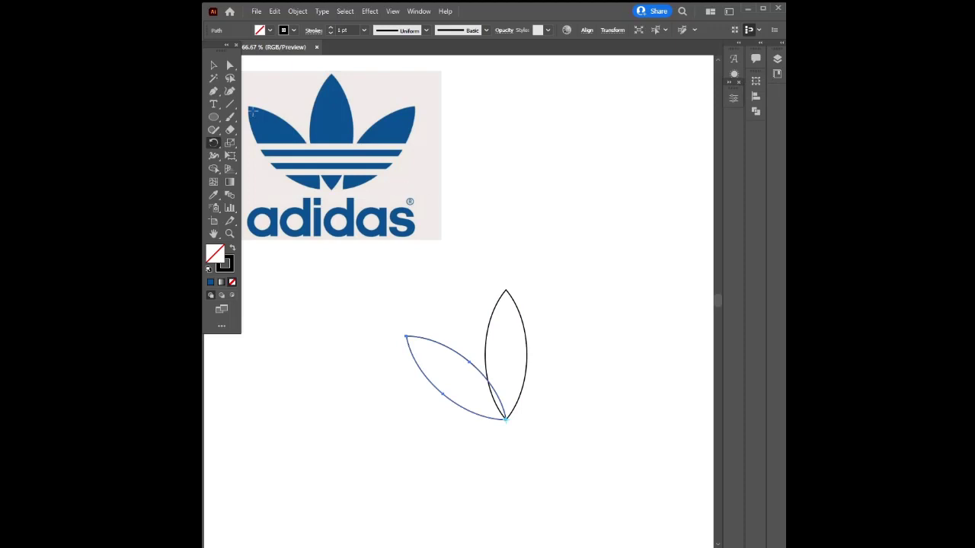
alt+click(505, 419)
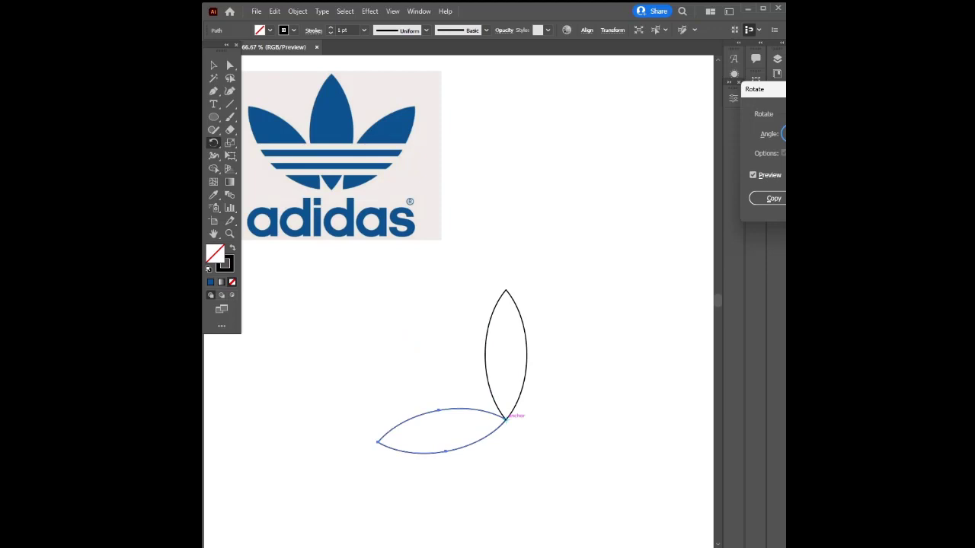
click(778, 201)
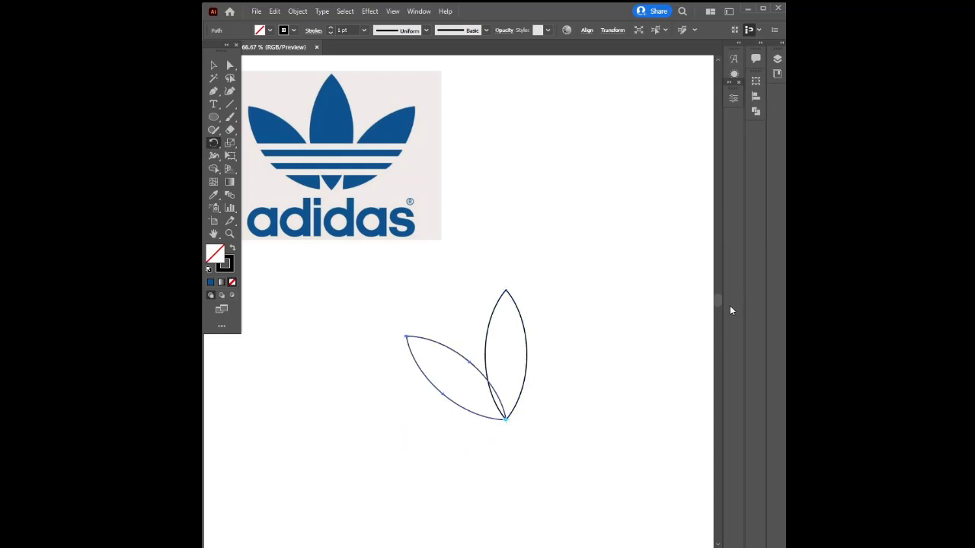
Create a copy of the upright leaf rotated clockwise about its bottom anchor point, forming the matching right leaf
key(v)
click(505, 298)
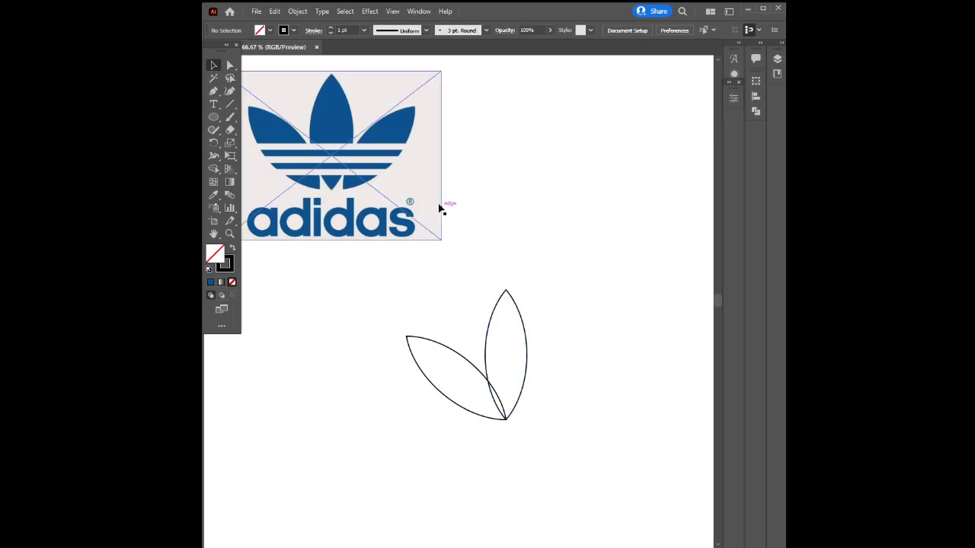
click(496, 315)
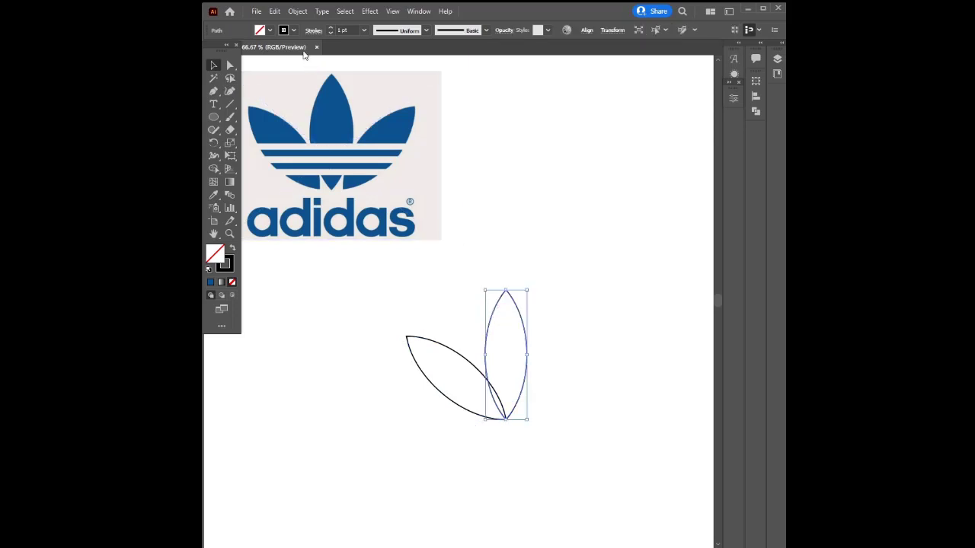
click(216, 144)
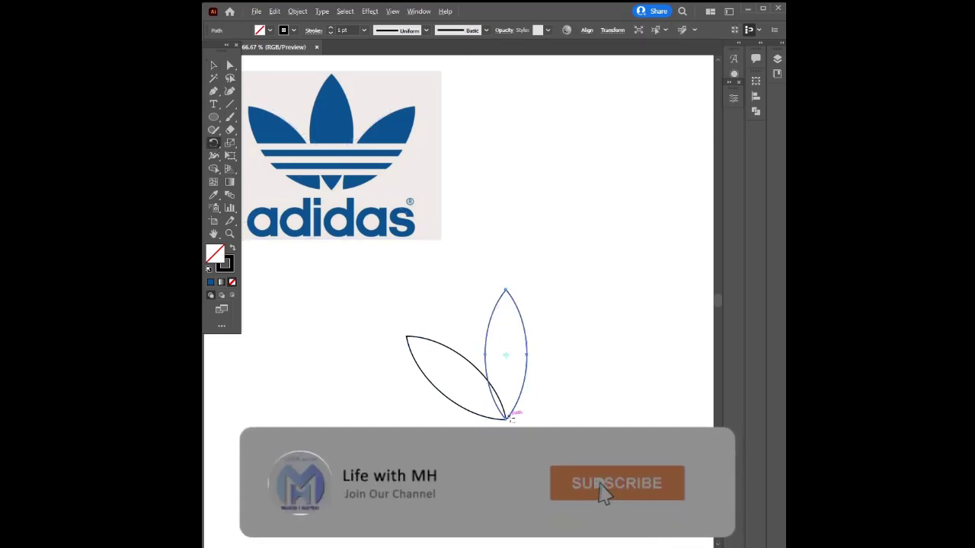
alt+click(505, 419)
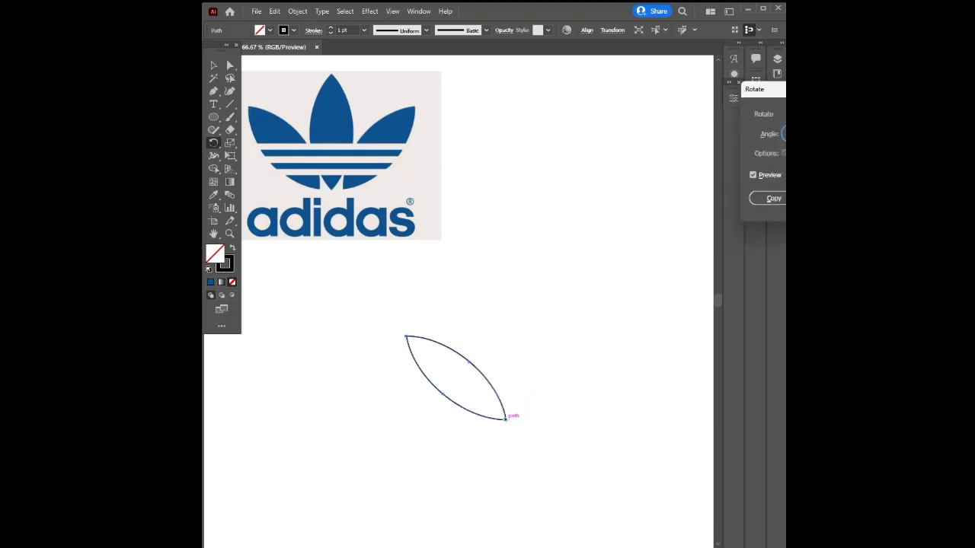
click(773, 198)
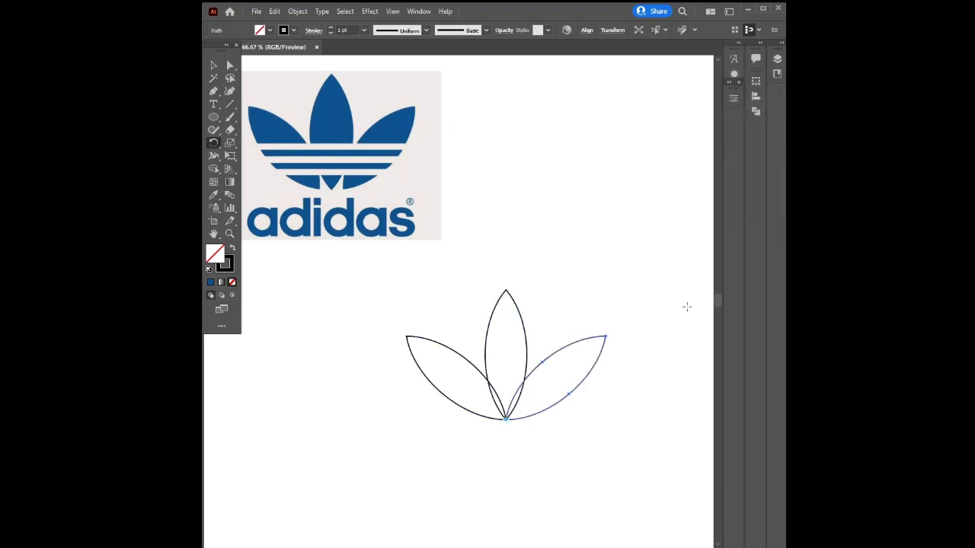
Move the left and right leaves slightly outward so narrow gaps separate them from the centre leaf
key(v)
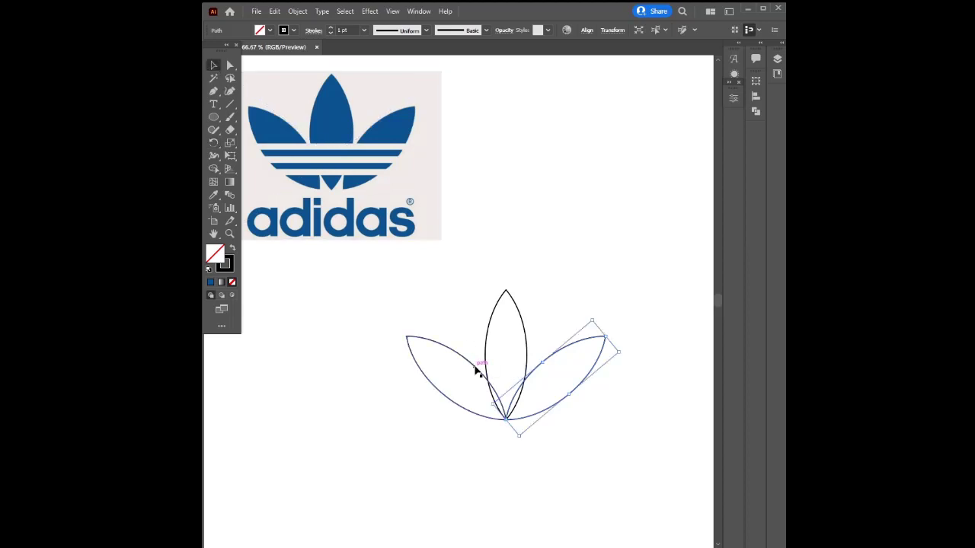
click(463, 331)
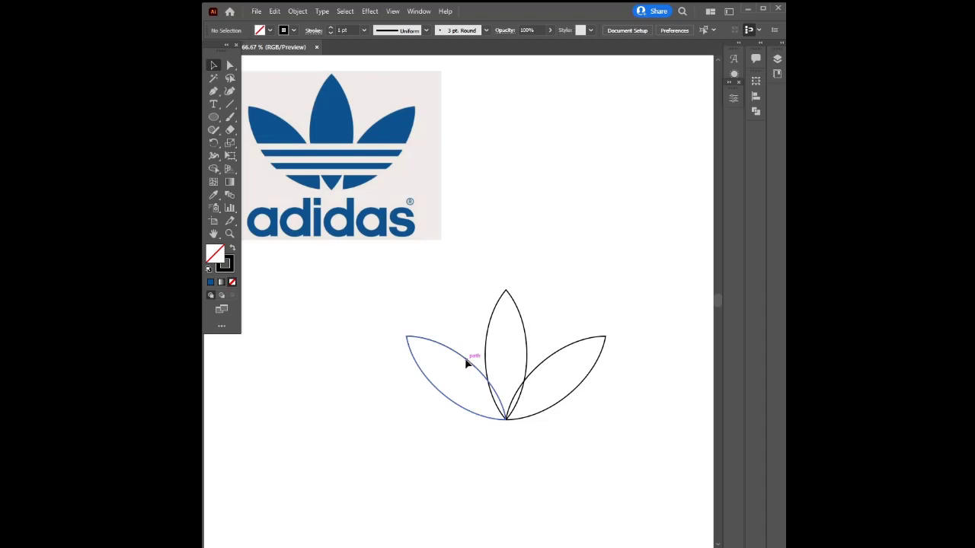
drag(466, 364, 458, 363)
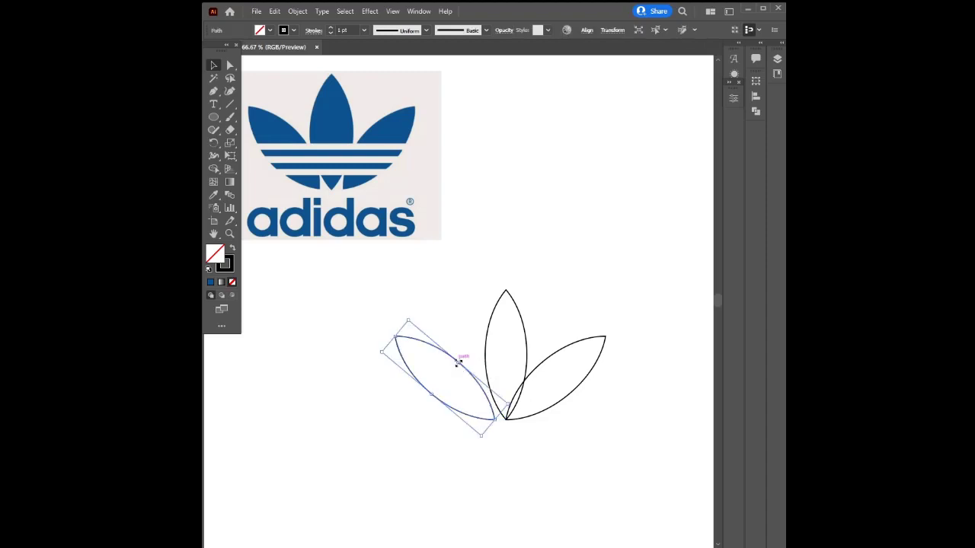
drag(547, 362, 559, 365)
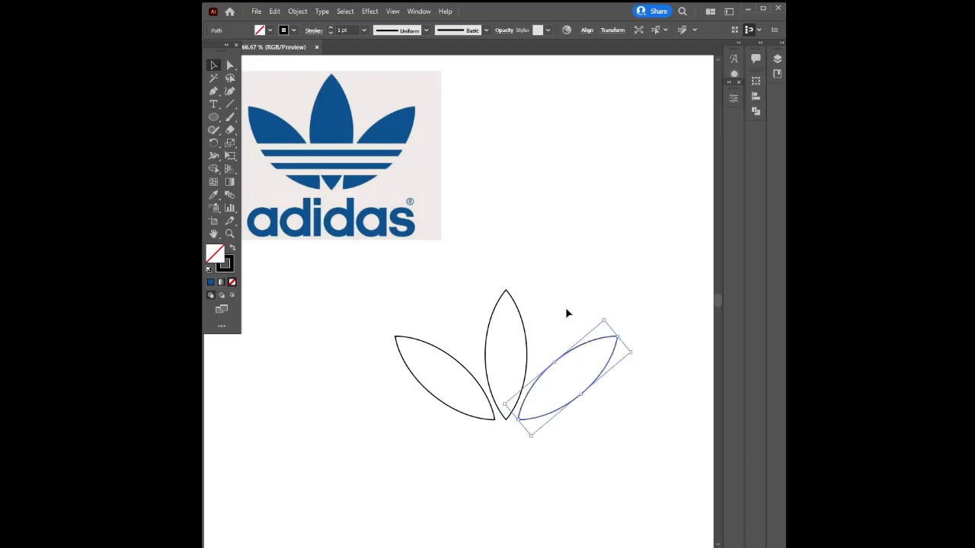
click(557, 444)
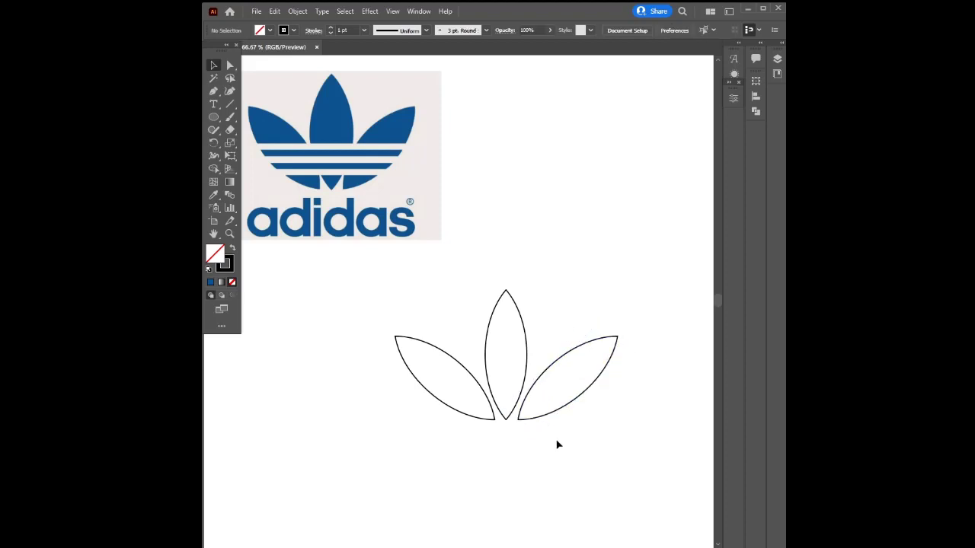
Distribute the horizontal spacing evenly between the three leaves
click(489, 408)
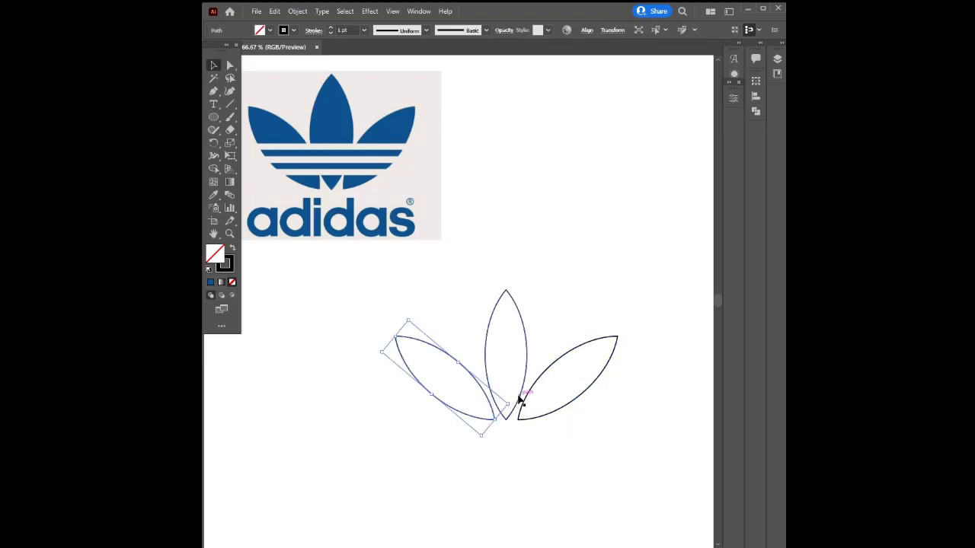
shift+click(521, 393)
shift+click(546, 372)
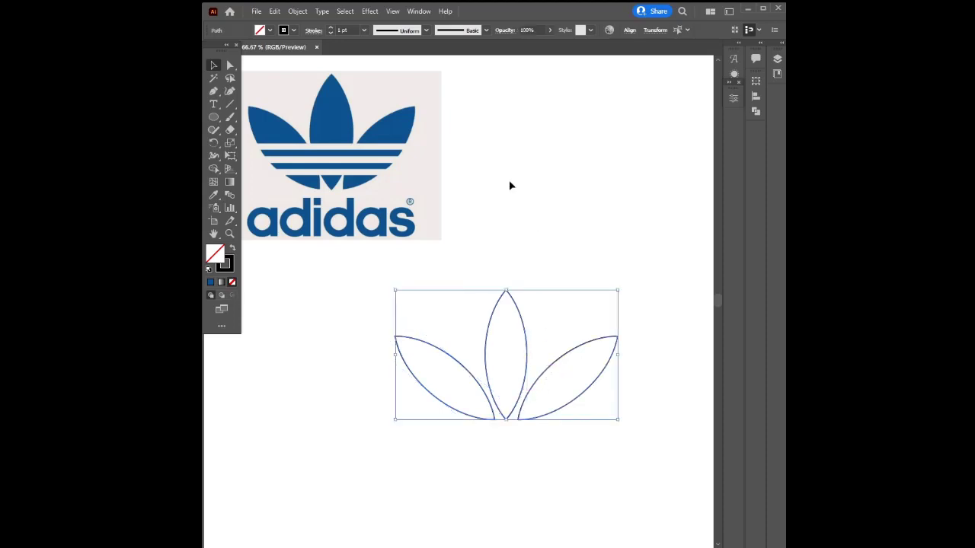
click(630, 30)
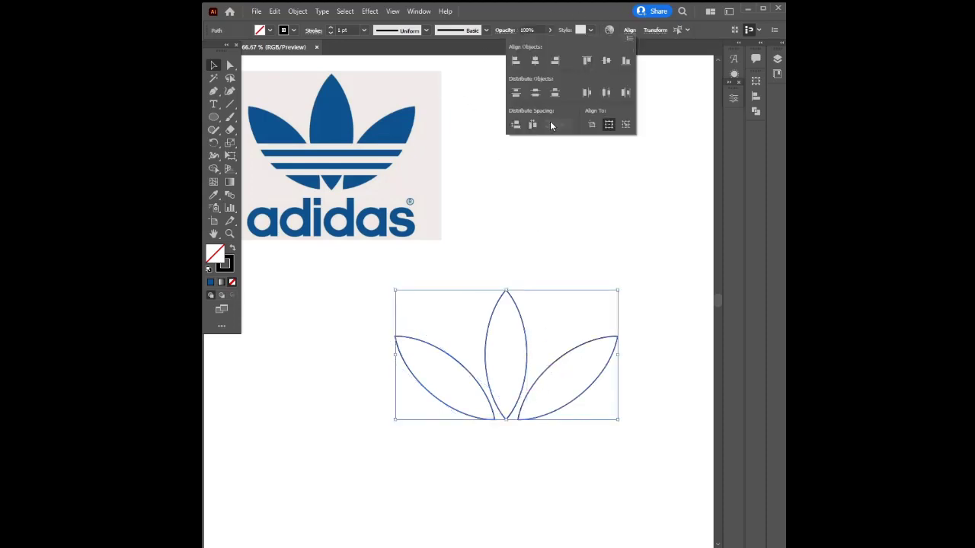
click(533, 125)
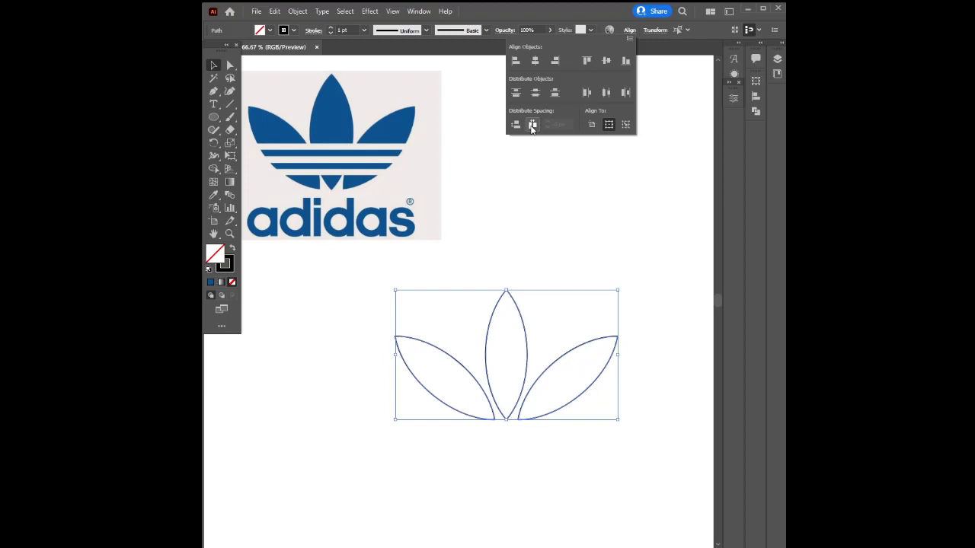
click(594, 230)
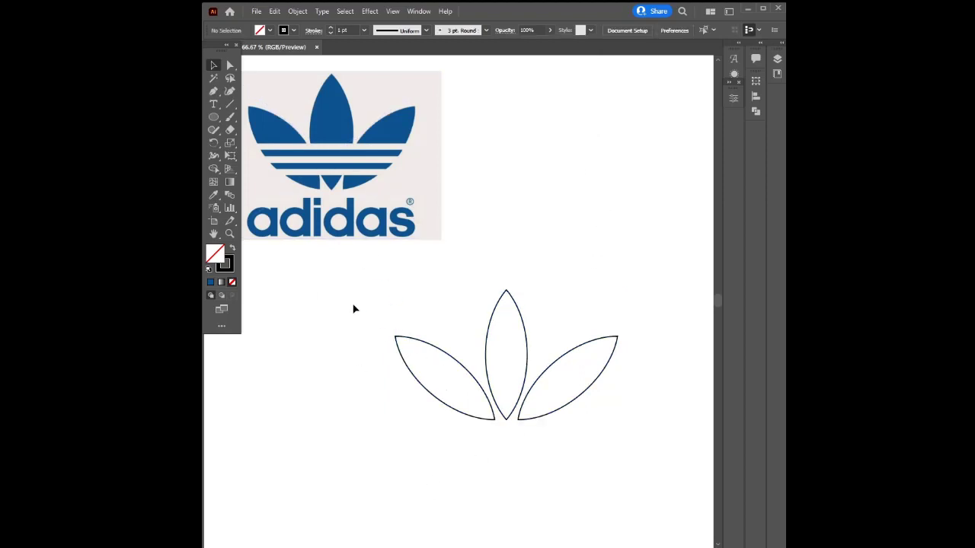
Apply the blue fill sampled from the reference logo to all three leaves with the Eyedropper
drag(353, 307, 616, 453)
click(213, 195)
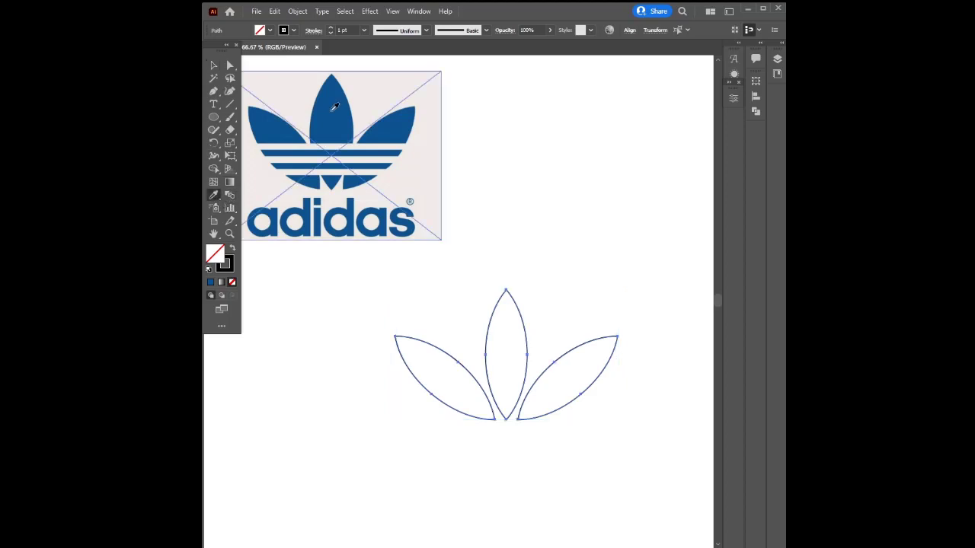
click(329, 103)
click(214, 65)
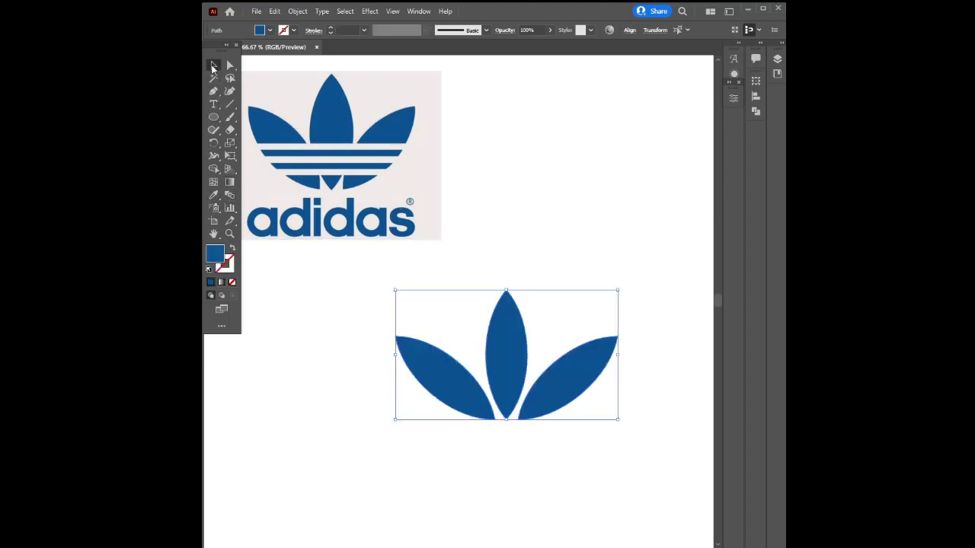
click(577, 141)
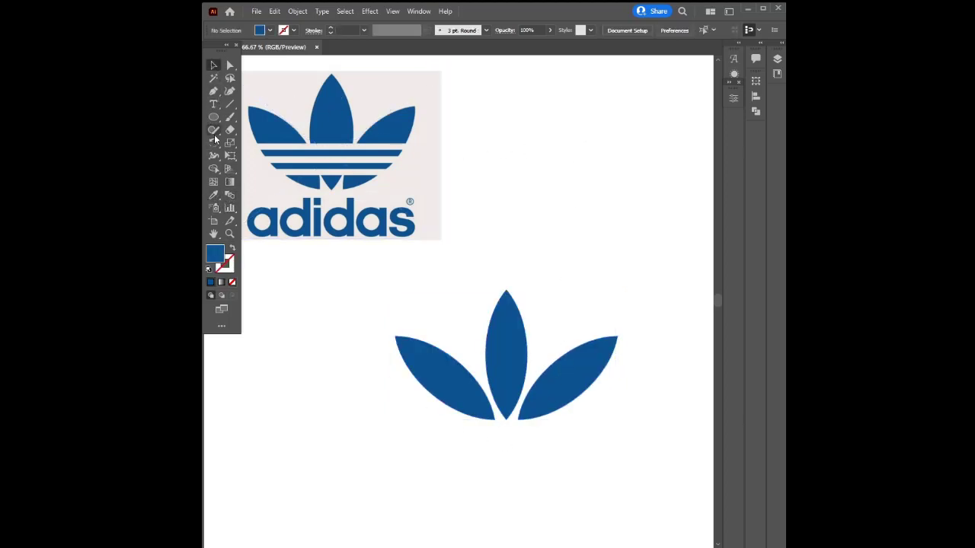
Draw a horizontal line across the lower part of the three leaves with a white 10 pt stroke
click(233, 108)
drag(410, 386, 609, 385)
click(296, 30)
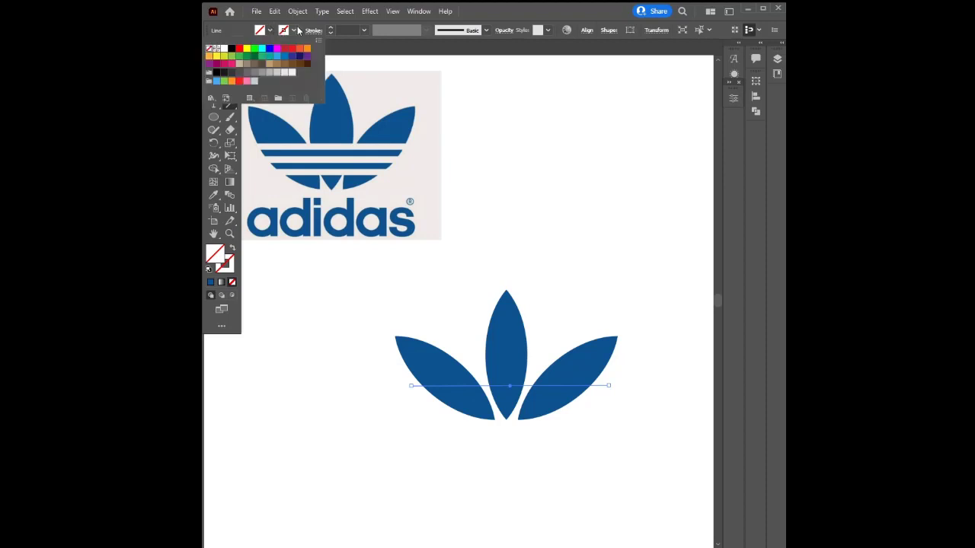
click(232, 48)
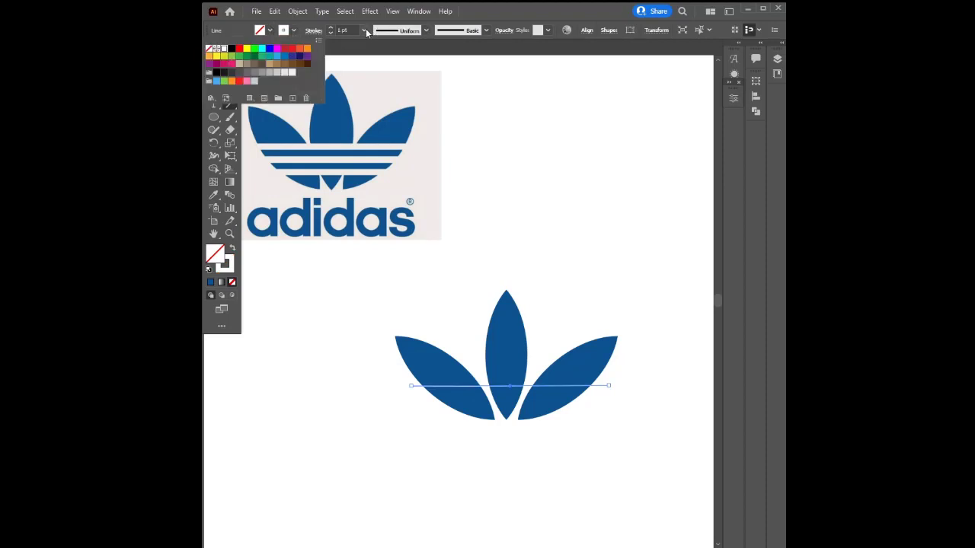
click(365, 28)
click(374, 185)
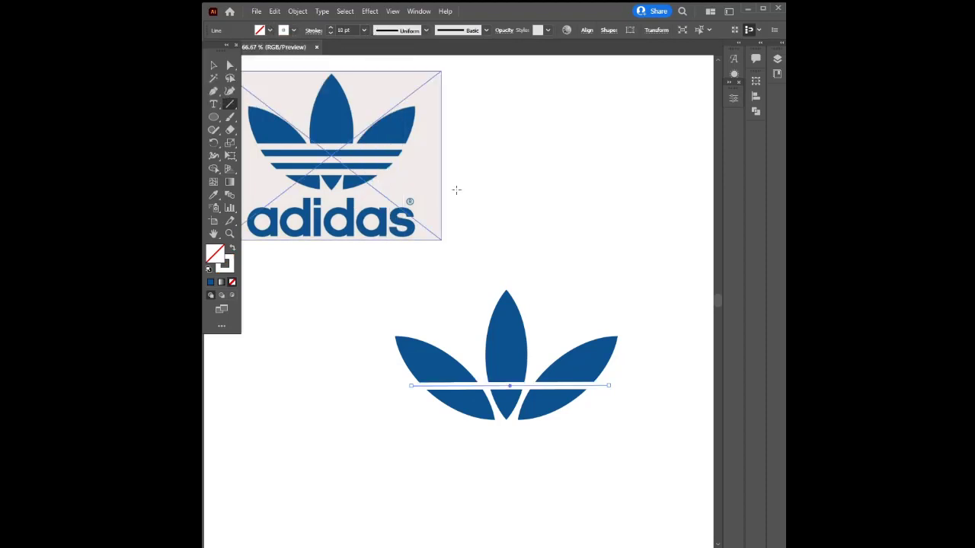
Duplicate the white line twice downward at equal spacing to make three parallel stripes across the leaves
click(214, 65)
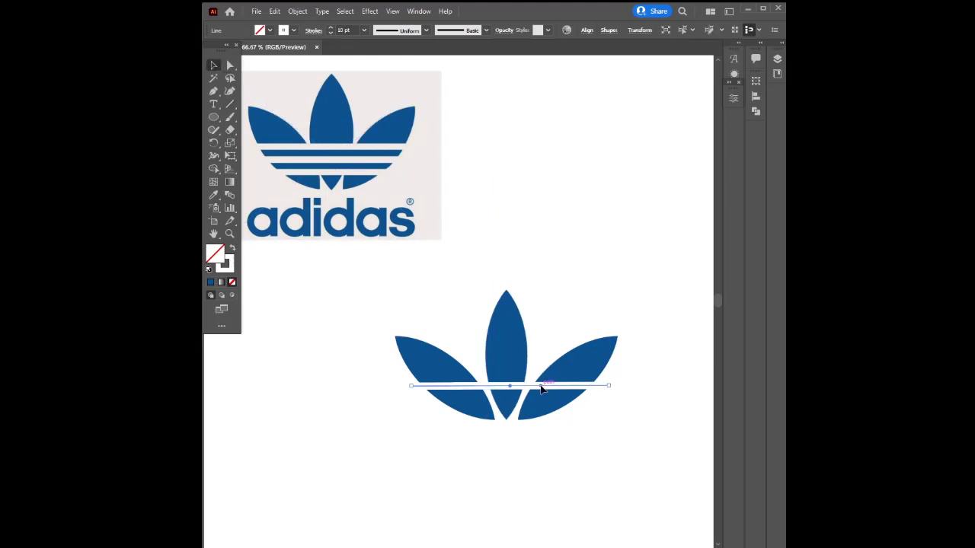
drag(541, 388, 541, 410)
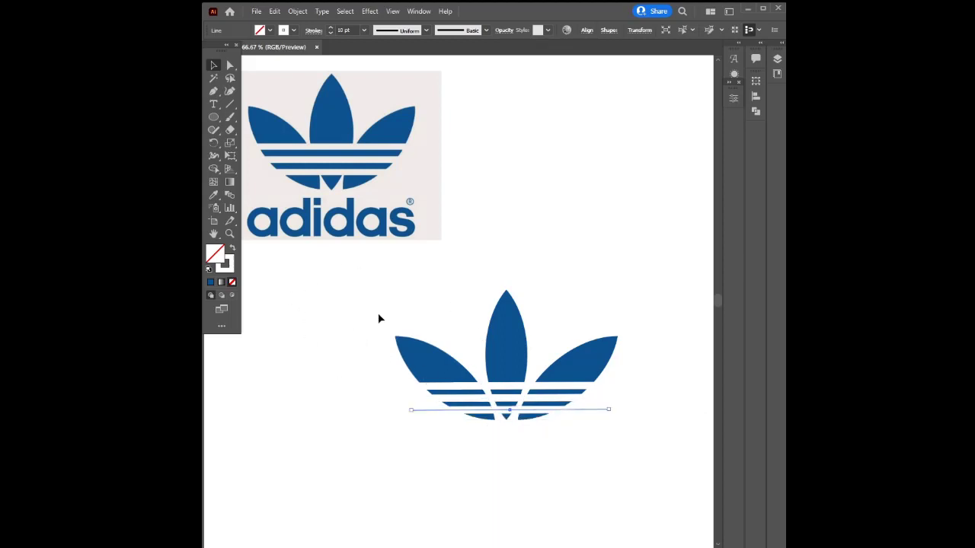
click(432, 386)
shift+click(452, 399)
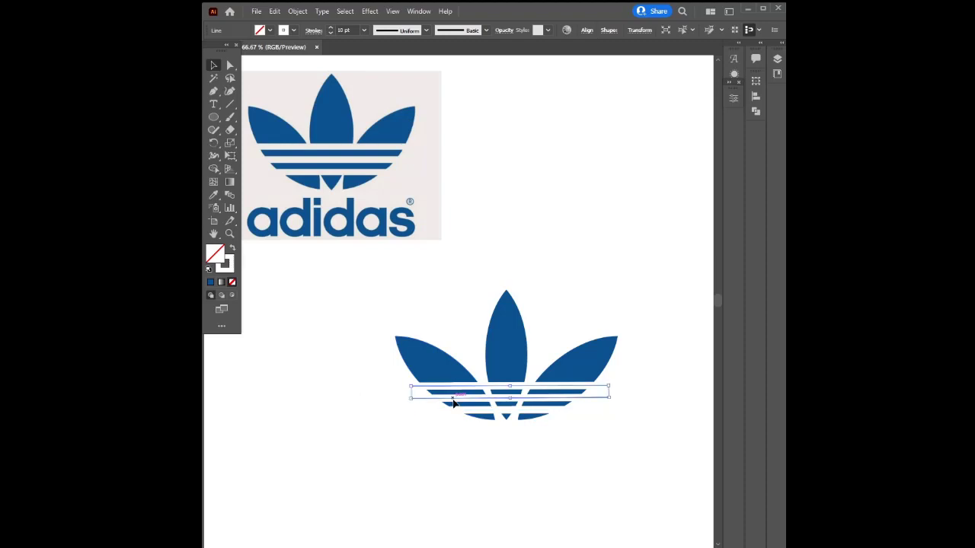
click(564, 446)
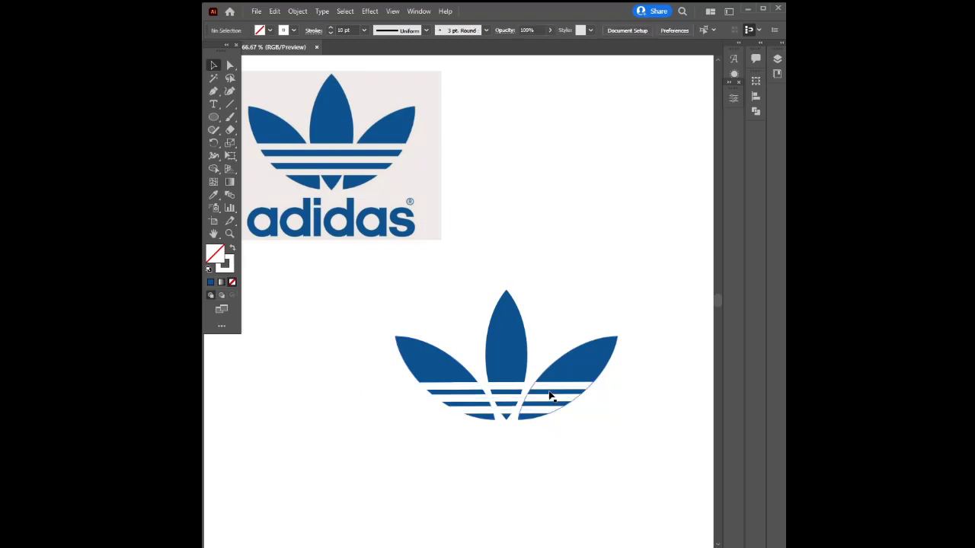
Convert the uppermost white stripe across the leaves into a filled shape with Outline Stroke
click(549, 386)
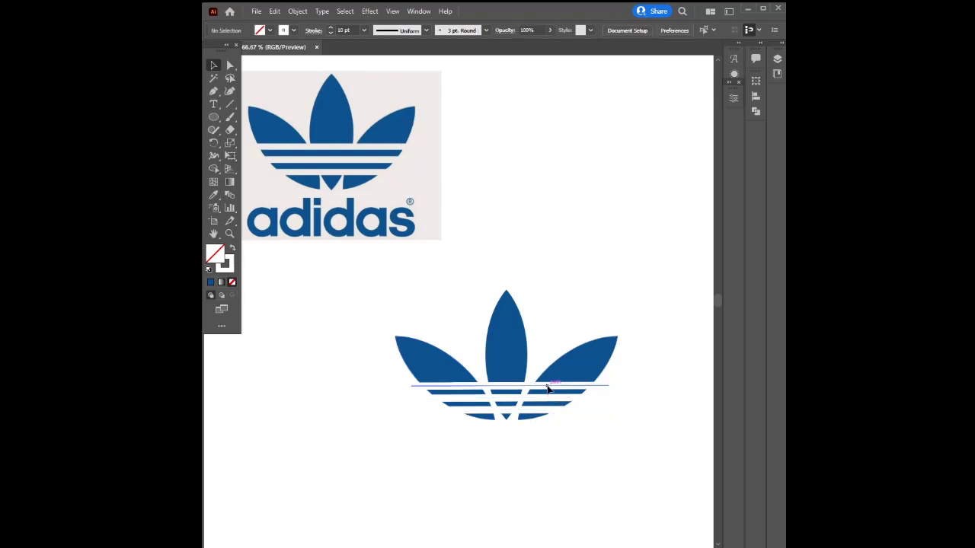
click(275, 11)
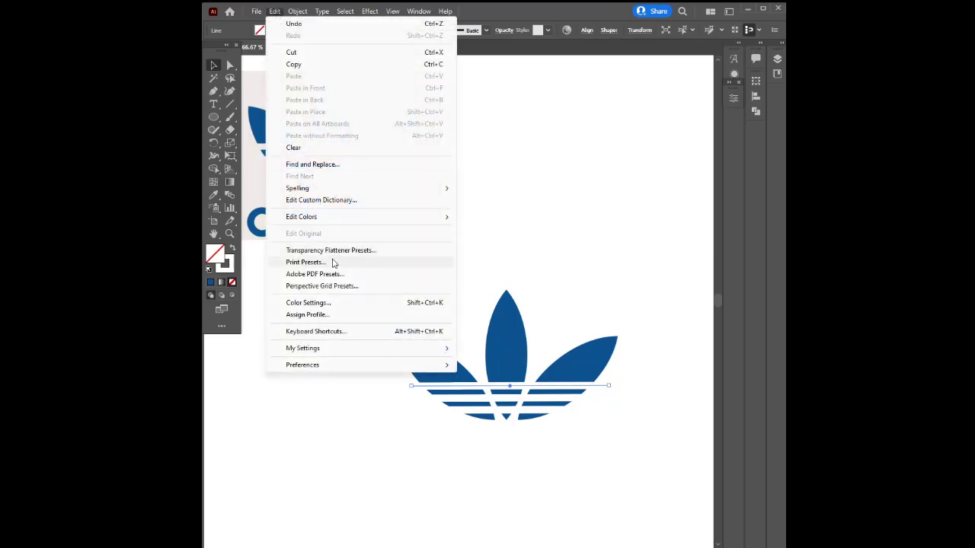
mouse_move(297, 12)
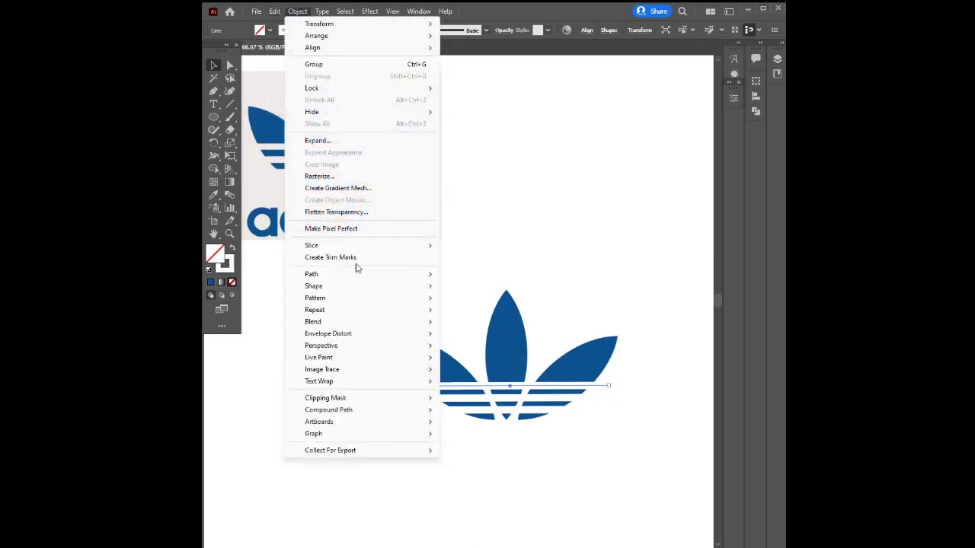
mouse_move(352, 274)
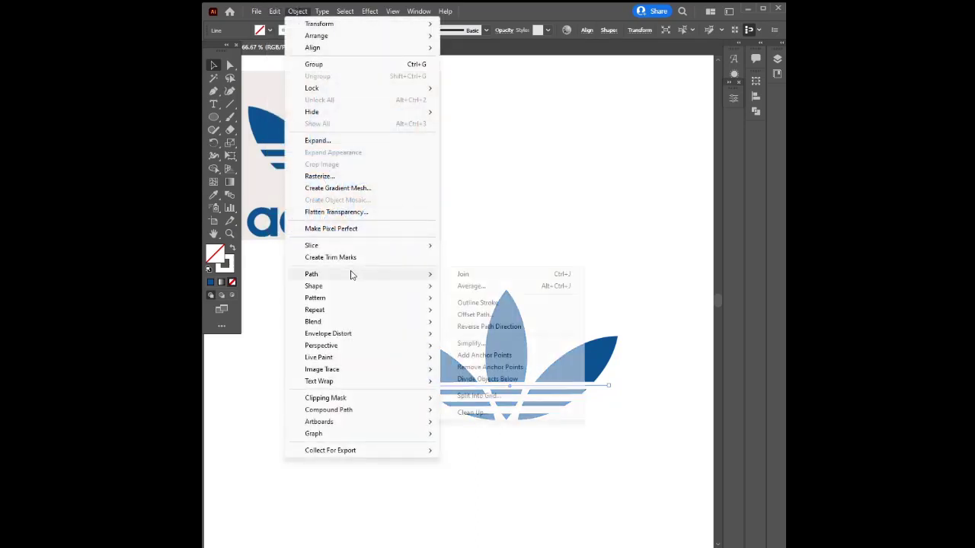
click(466, 306)
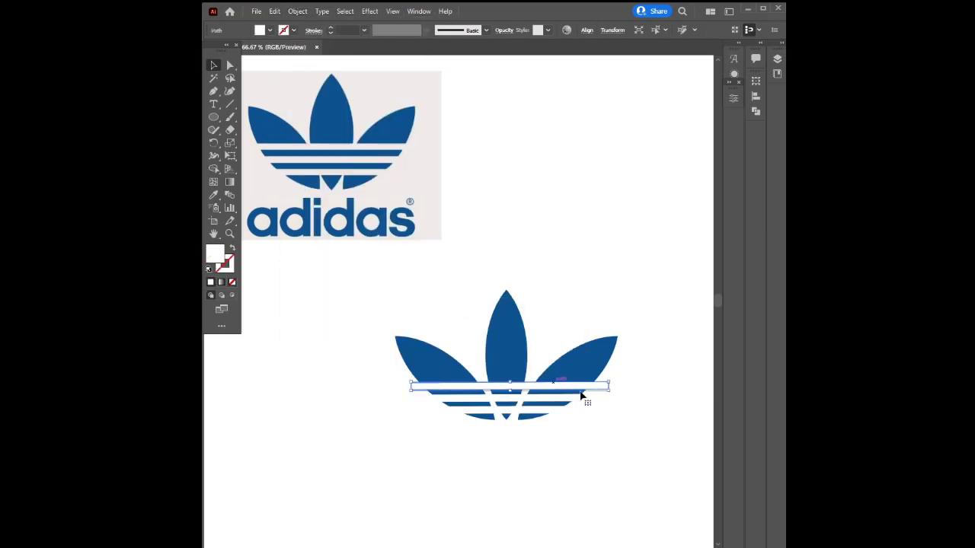
click(563, 424)
Outline the stroke of the middle white stripe so it becomes a filled shape
click(542, 398)
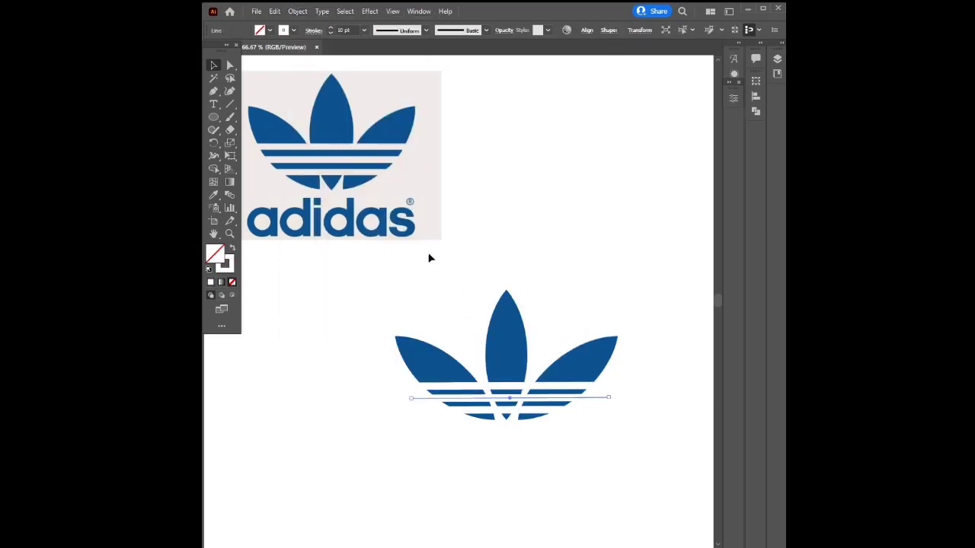
click(297, 11)
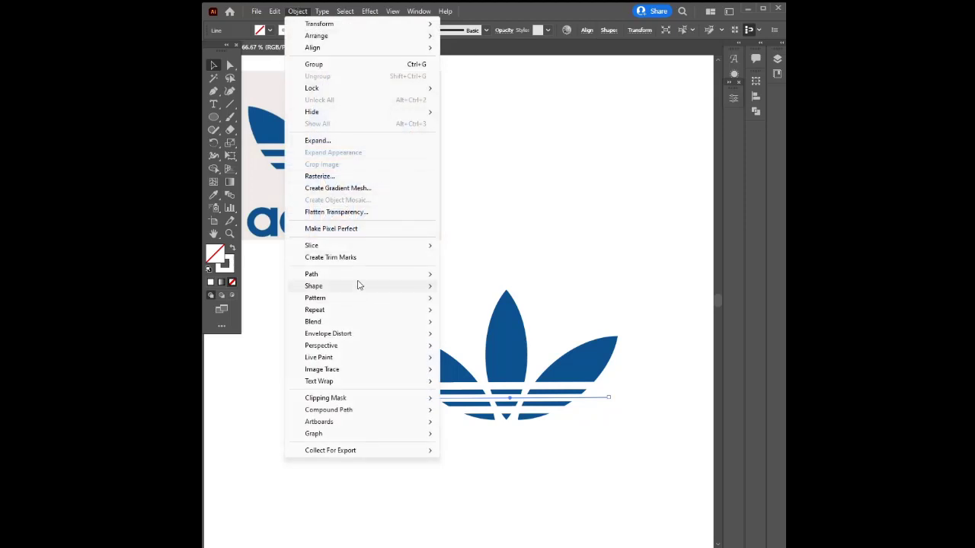
mouse_move(402, 275)
click(478, 306)
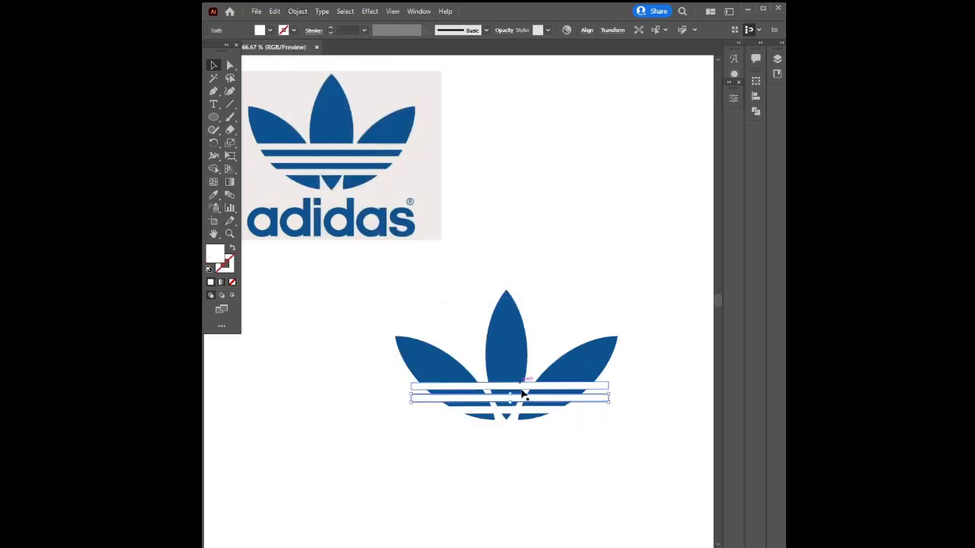
Outline the stroke of the lowest white stripe as well and clear the selection
click(521, 411)
click(297, 11)
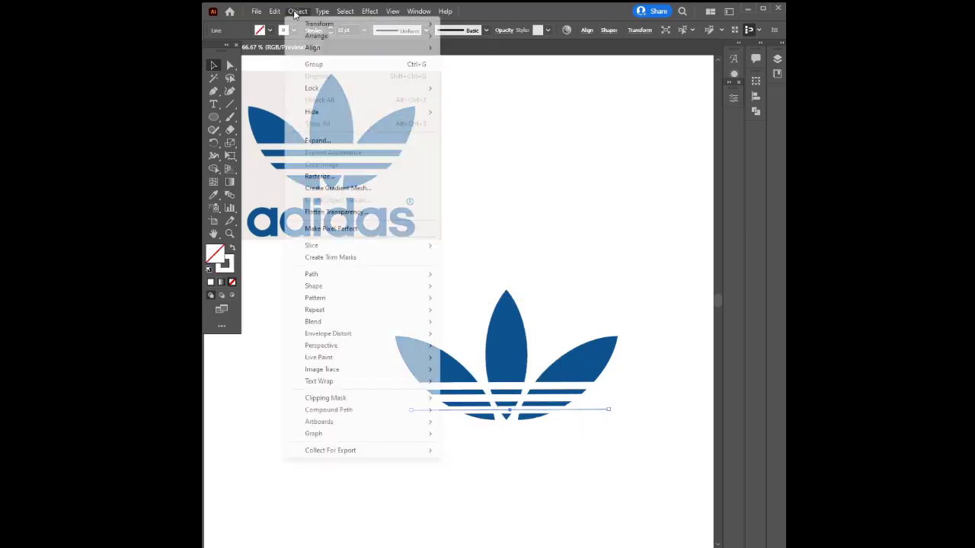
mouse_move(415, 275)
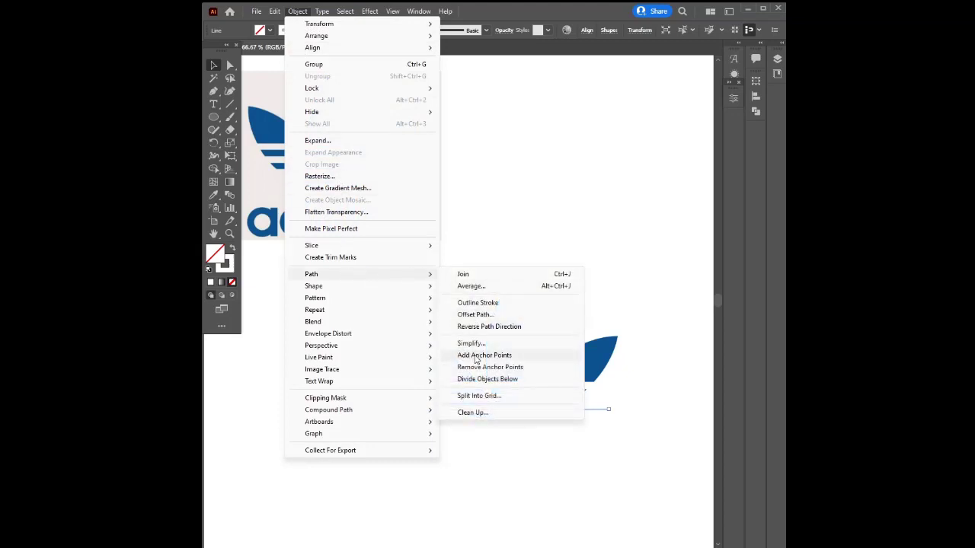
click(472, 303)
click(582, 210)
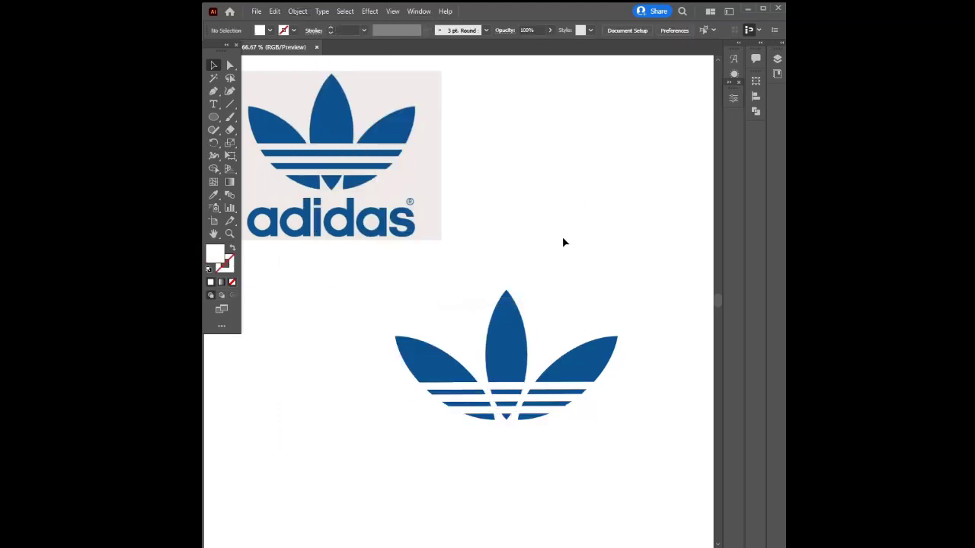
Select the leaves and stripes and cut all three white stripes out of the leaves with the Shape Builder tool
drag(362, 309, 609, 472)
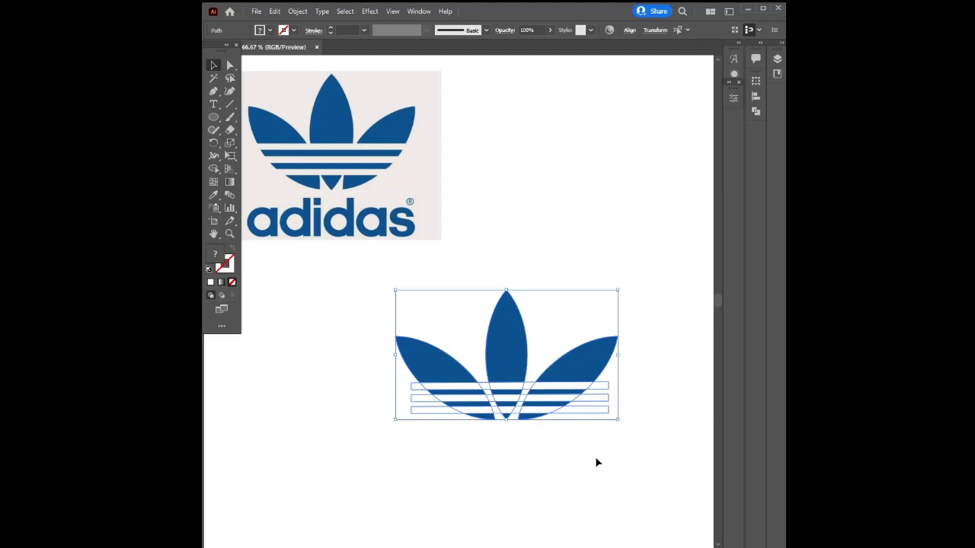
click(216, 173)
click(217, 170)
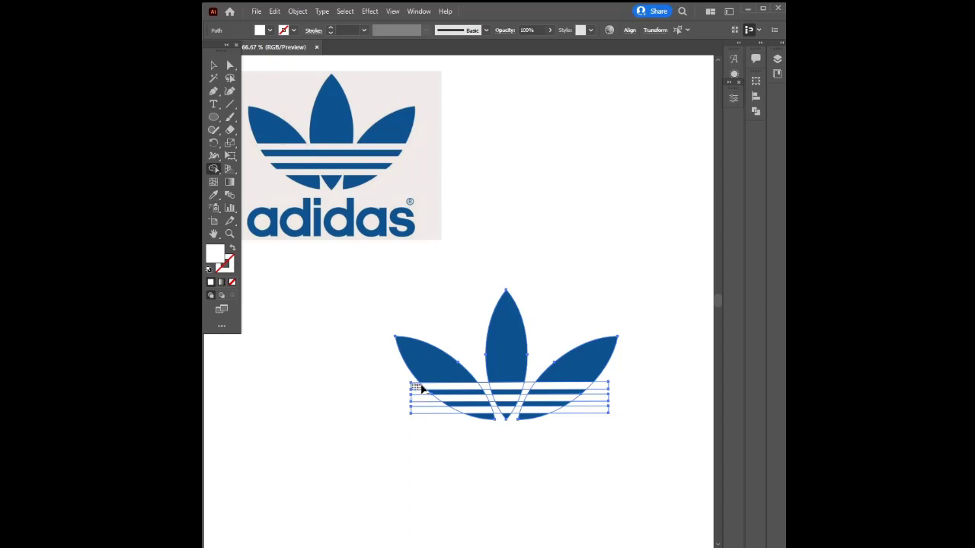
drag(421, 387, 598, 390)
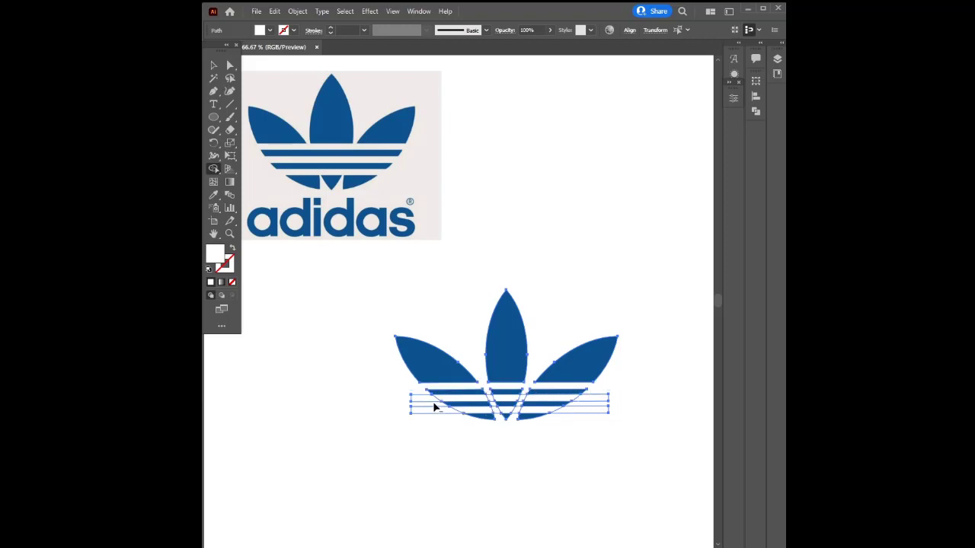
drag(427, 400, 582, 400)
drag(429, 415, 573, 411)
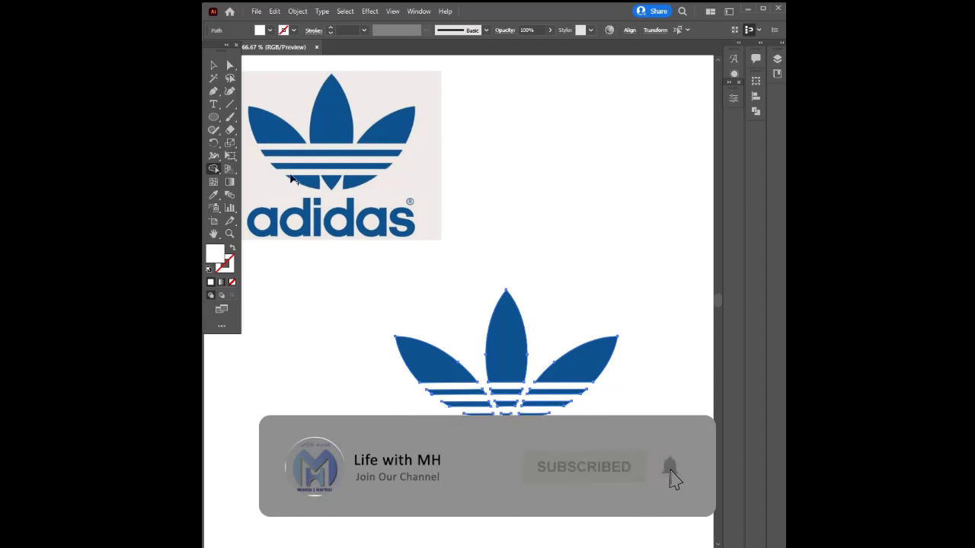
Add a text object reading "adidas" just below the trefoil, replacing the placeholder text
click(213, 65)
click(213, 104)
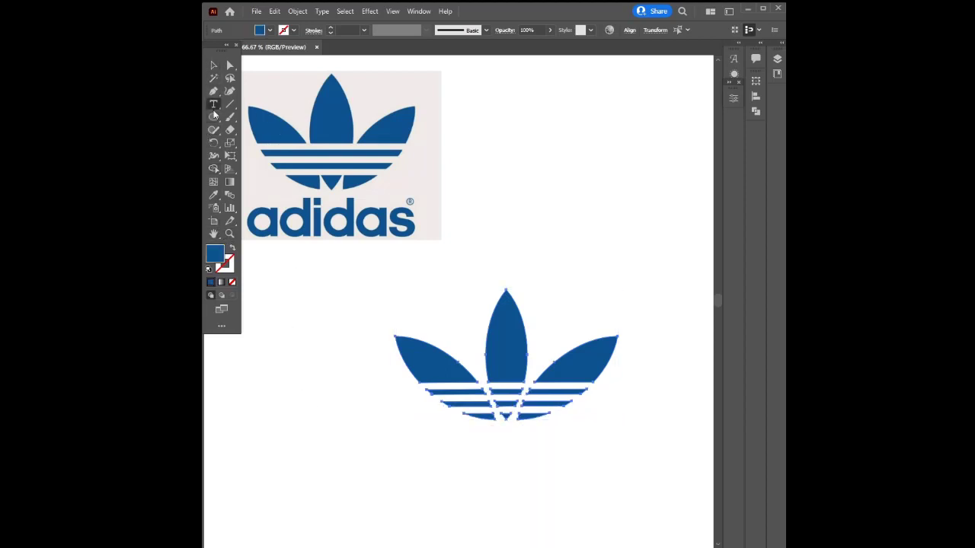
click(445, 443)
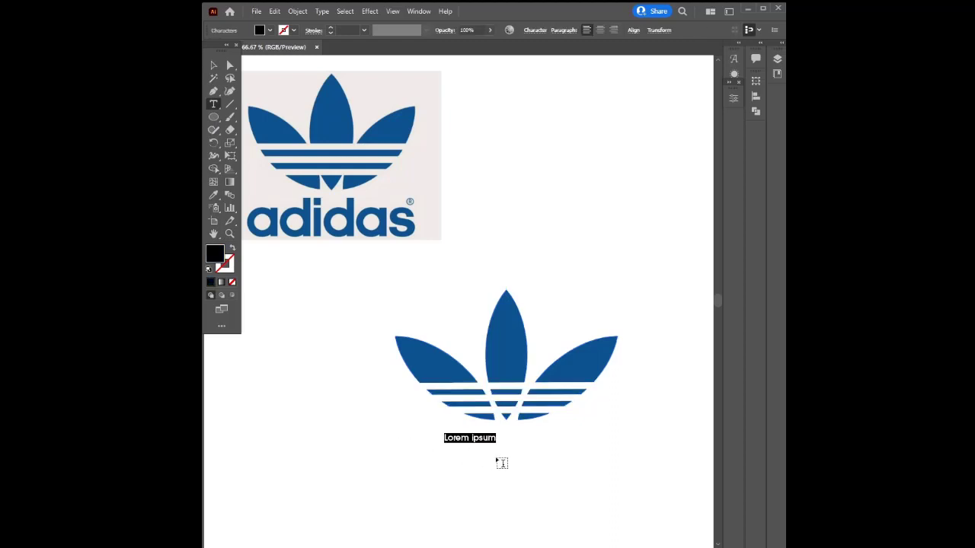
key(BackSpace)
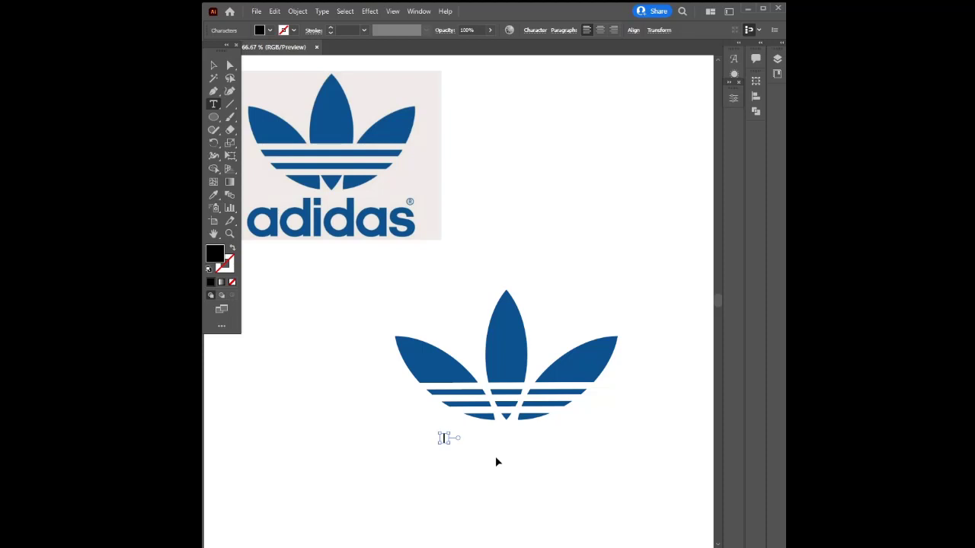
text(adidas)
Set the font of the "adidas" text to ITC Avant Garde Gothic Std Demi
click(734, 100)
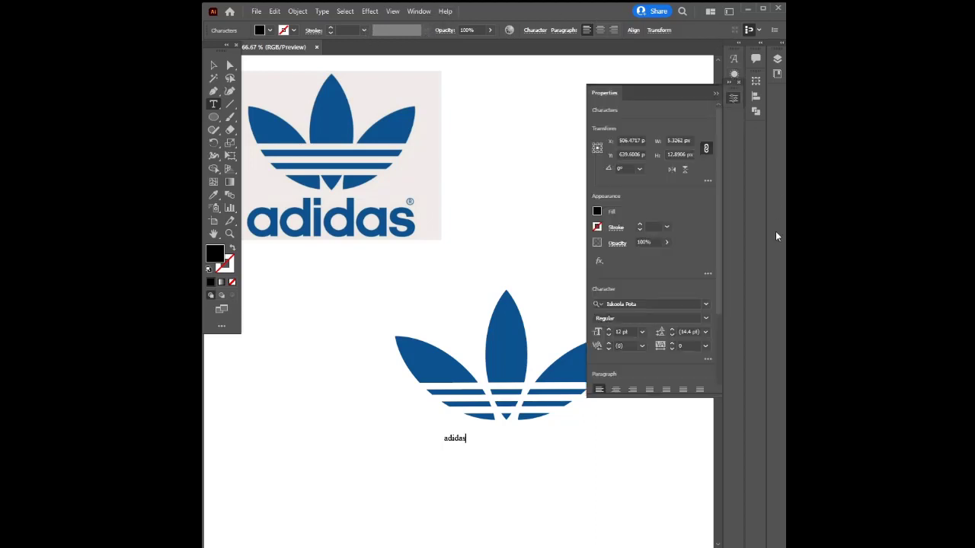
click(668, 305)
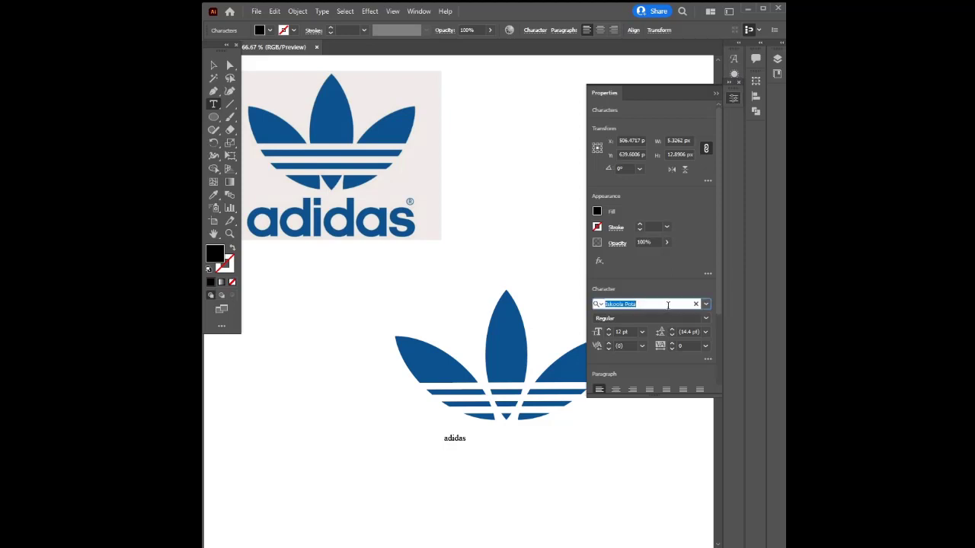
click(214, 65)
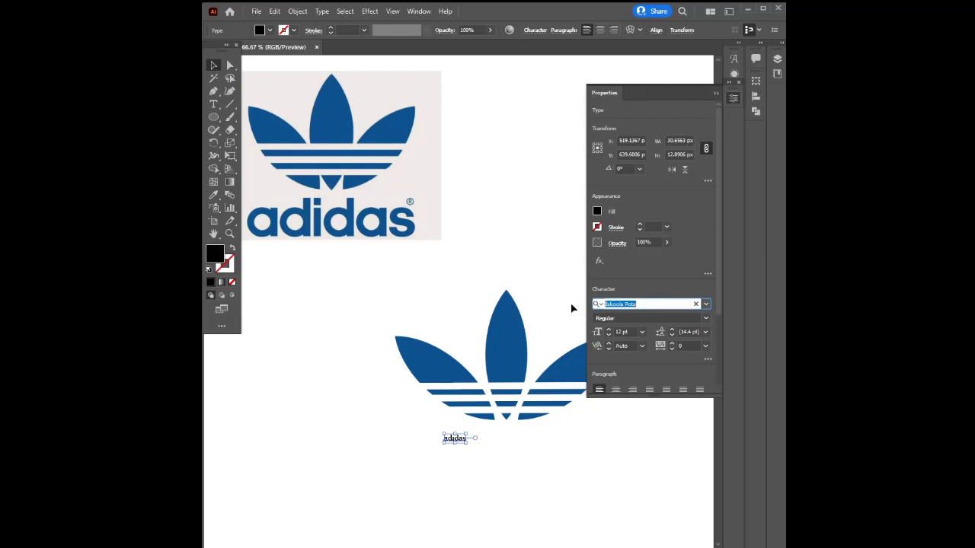
text(I)
key(Down)
key(Down)
key(Down)
key(Down)
key(Down)
key(Down)
key(Down)
key(Down)
key(Down)
key(Down)
key(Down)
key(Down)
key(Down)
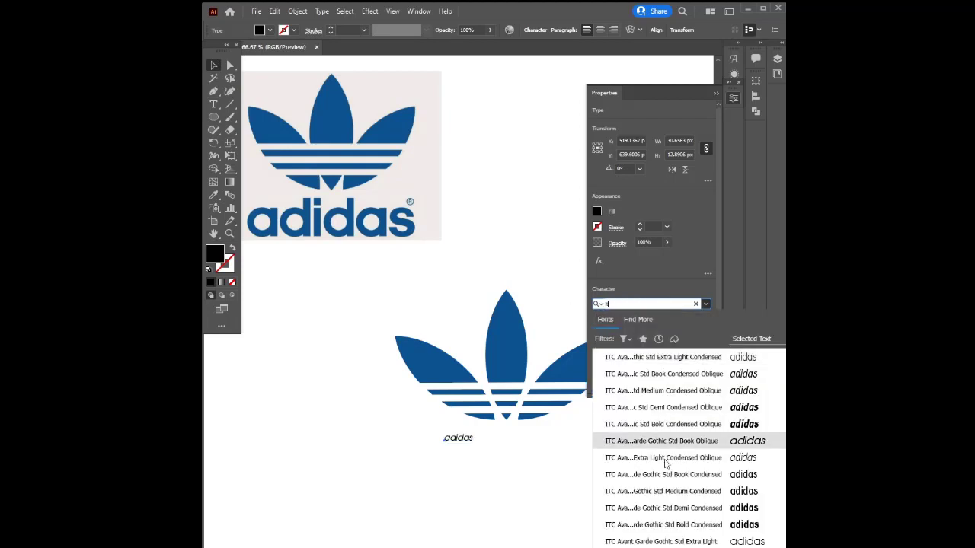
key(Down)
key(Down)
key(Down)
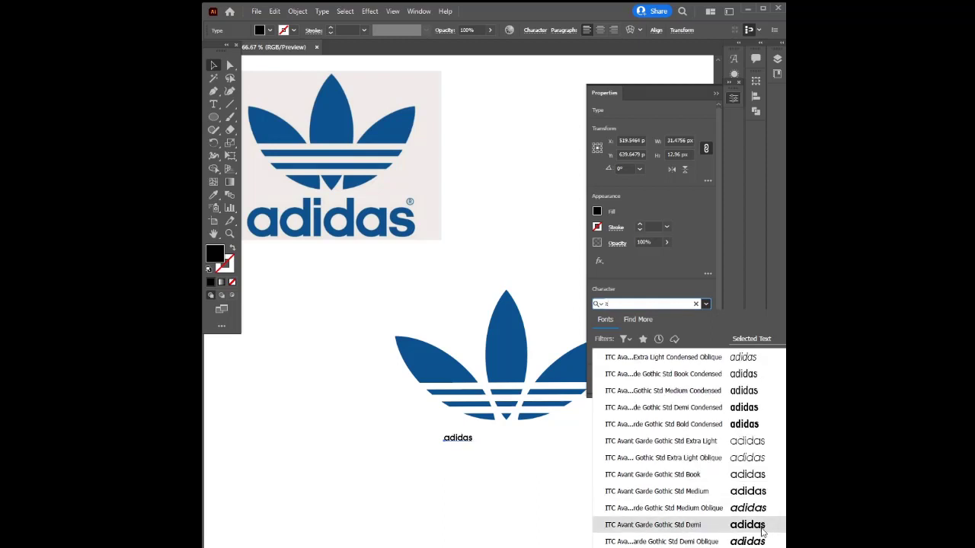
click(762, 532)
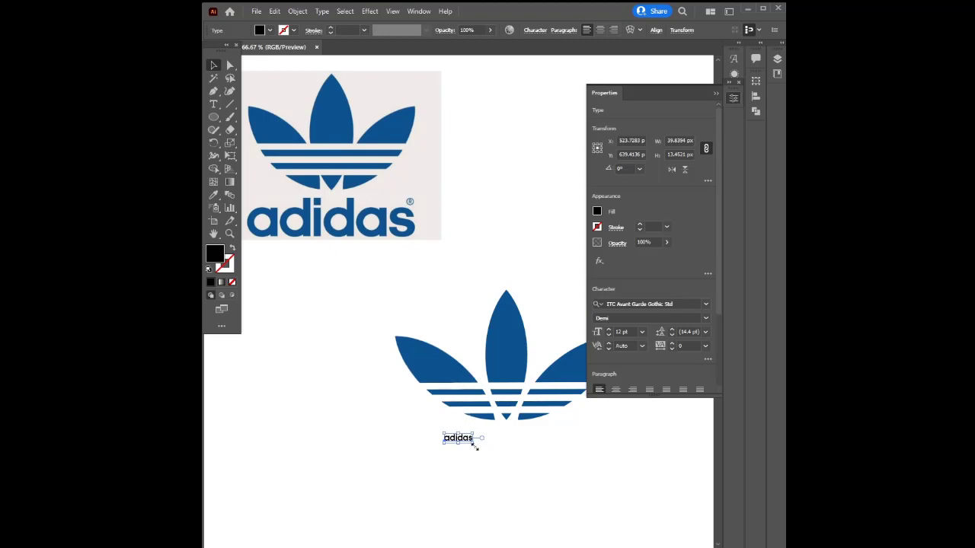
Scale the "adidas" text up proportionally to about 197 px wide and centre it directly beneath the trefoil
drag(475, 447, 532, 472)
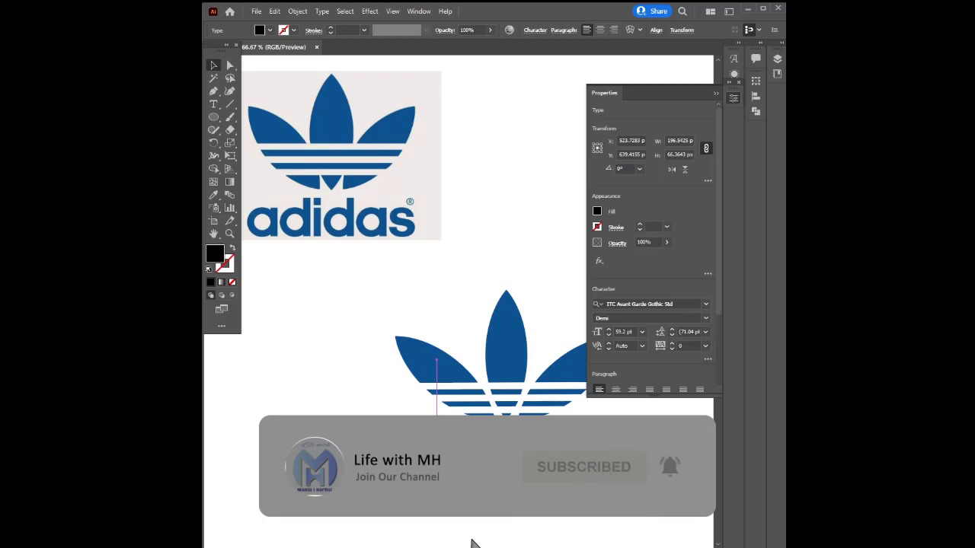
drag(457, 440, 505, 444)
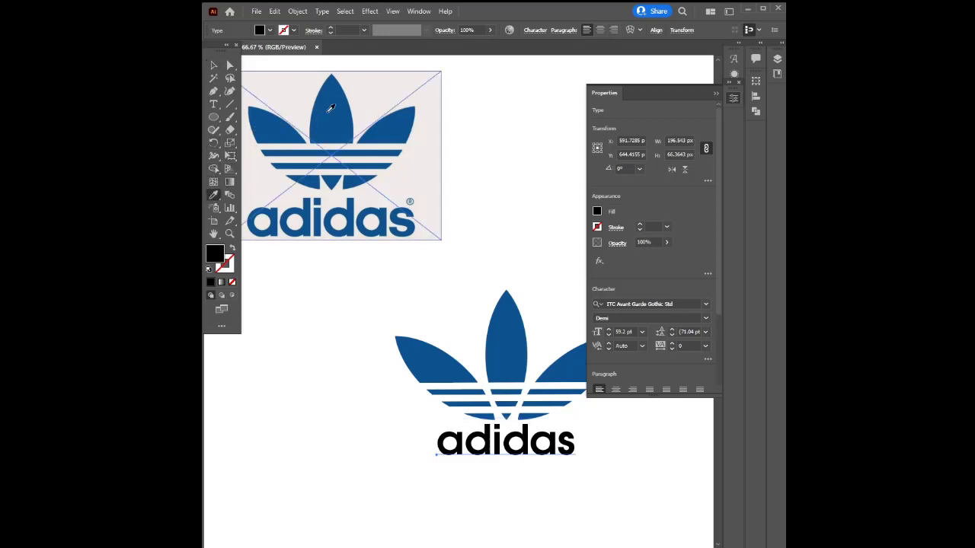
Fill the "adidas" text with the blue sampled from the reference logo, then deselect it and collapse the properties
click(331, 106)
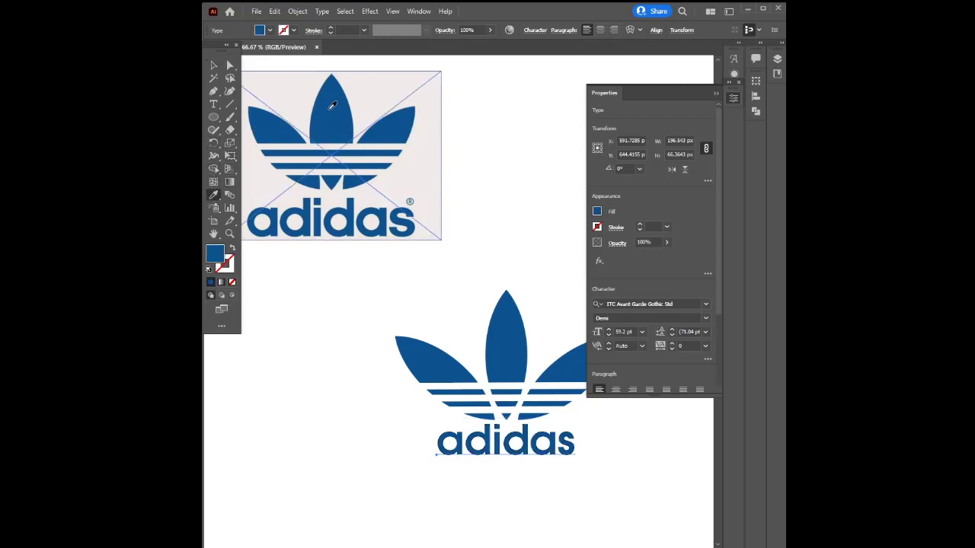
click(213, 66)
click(595, 481)
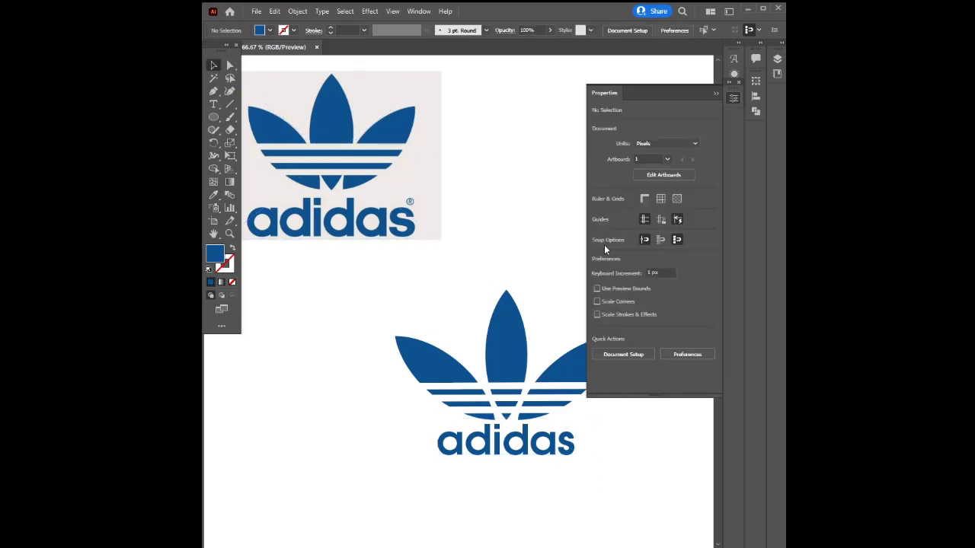
click(715, 92)
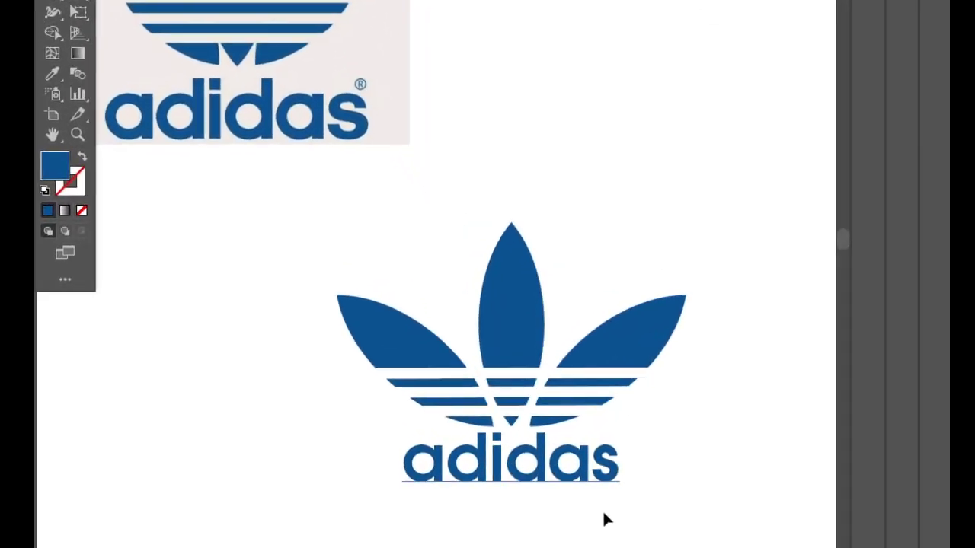